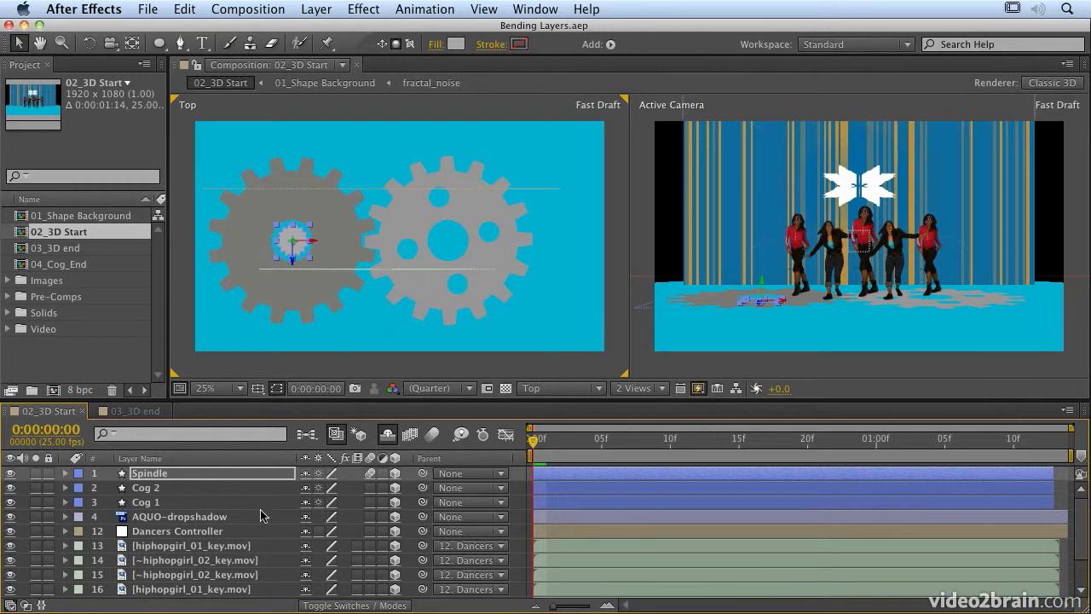
# - Open the nested 01_Shape Background composition from the 02_3D Start layer stack and preview its animation around 0:00:04:15
pyautogui.scroll(-3, 253, 516)
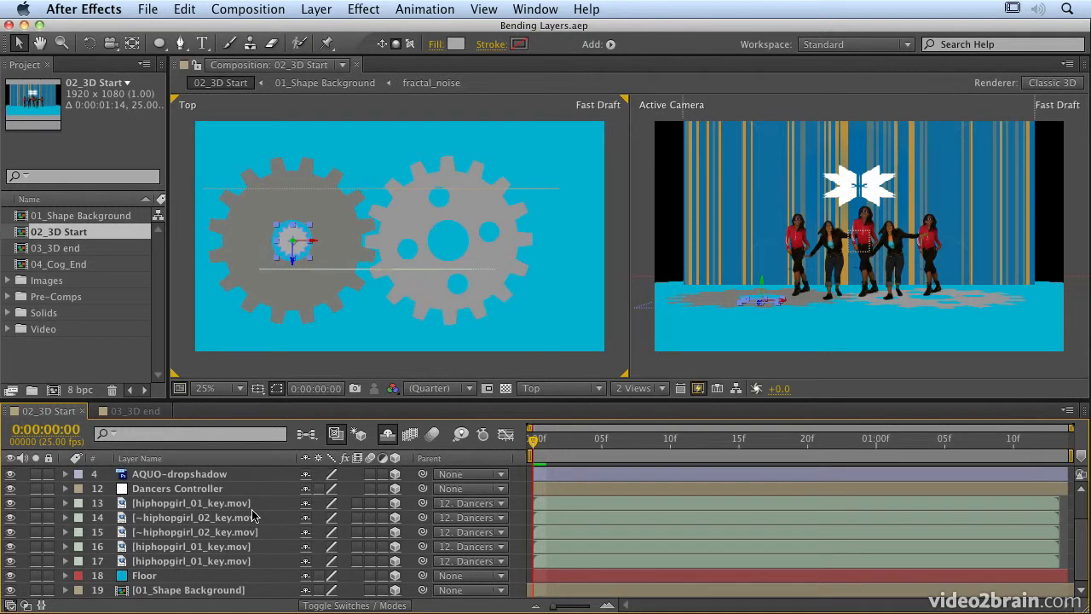
pyautogui.click(188, 591)
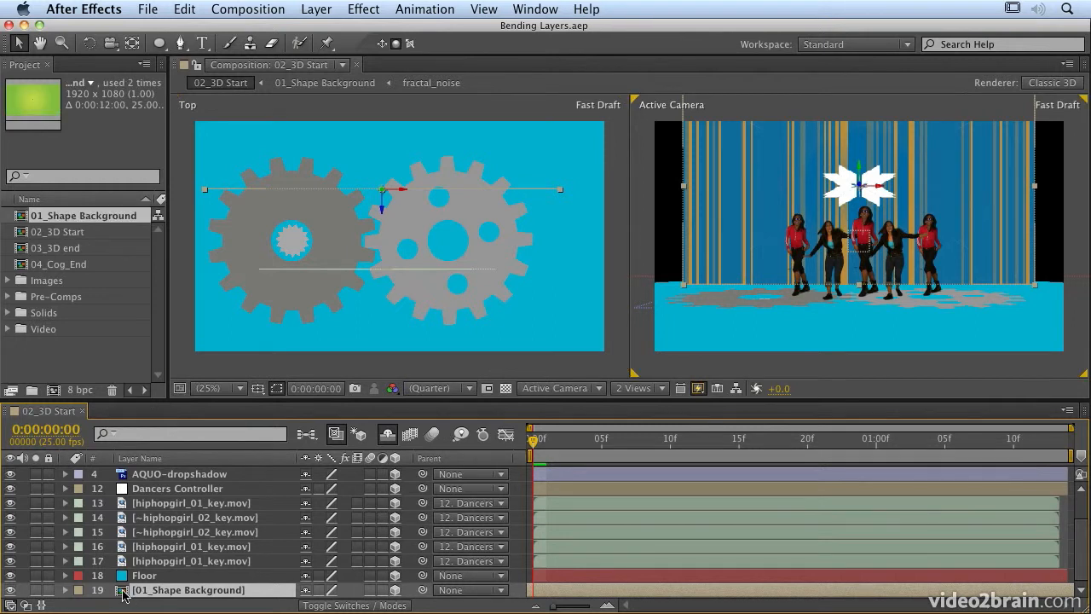
pyautogui.doubleClick(123, 591)
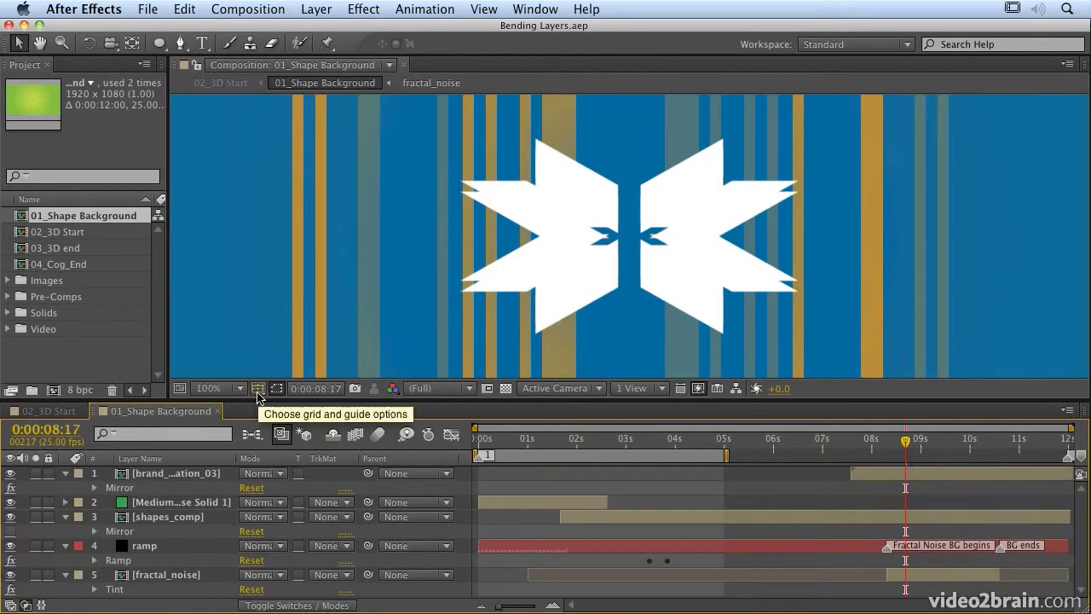
pyautogui.moveTo(537, 441); pyautogui.dragTo(704, 470)
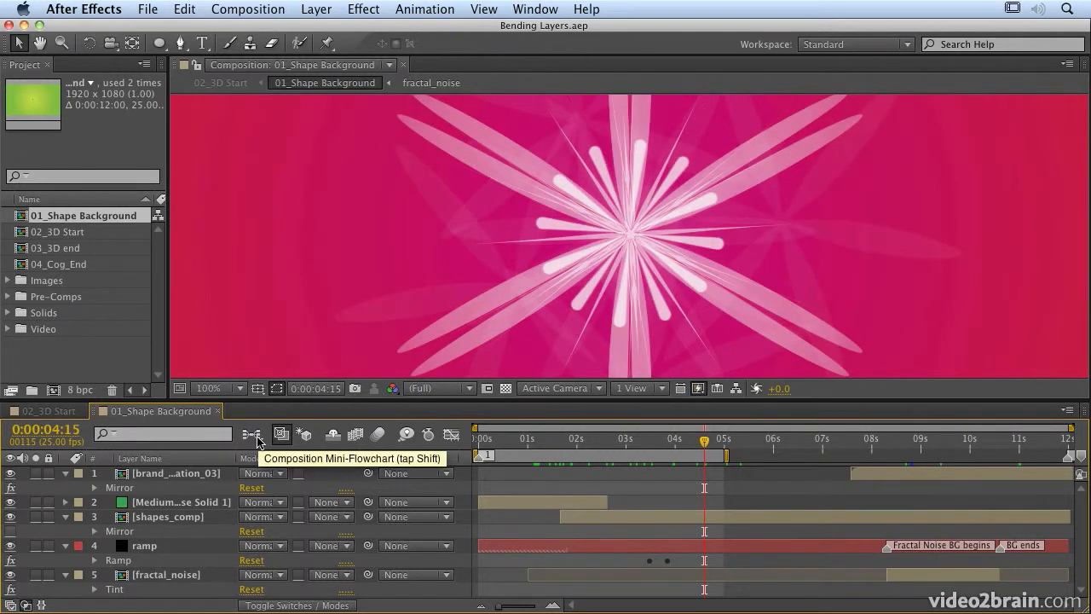
# - Return to the 02_3D Start composition through the composition mini-flowchart and set the current time to 0:00:00:06
pyautogui.click(257, 439)
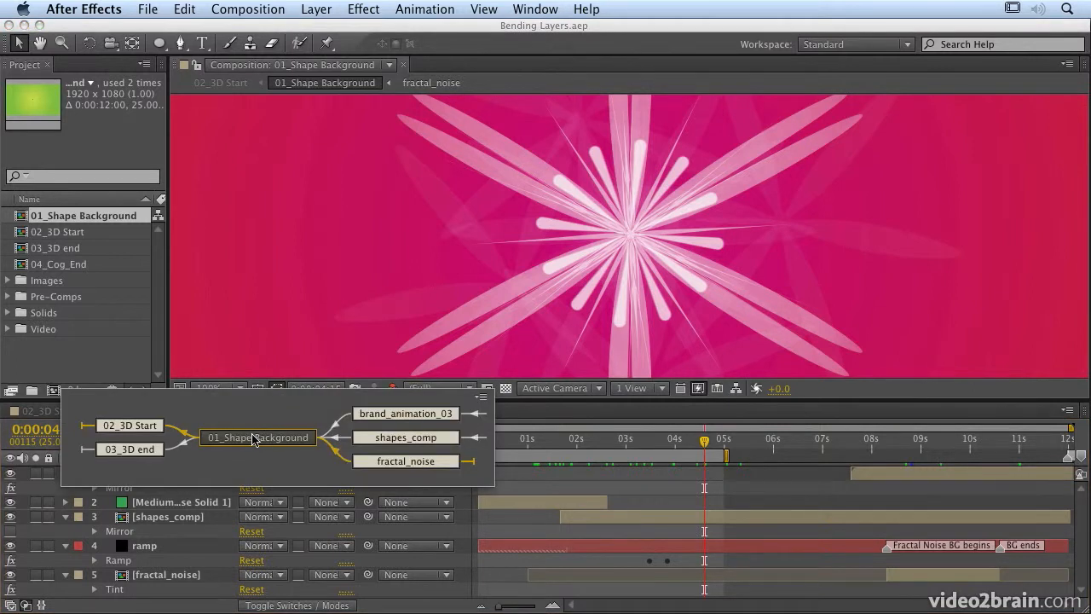
pyautogui.click(5, 430)
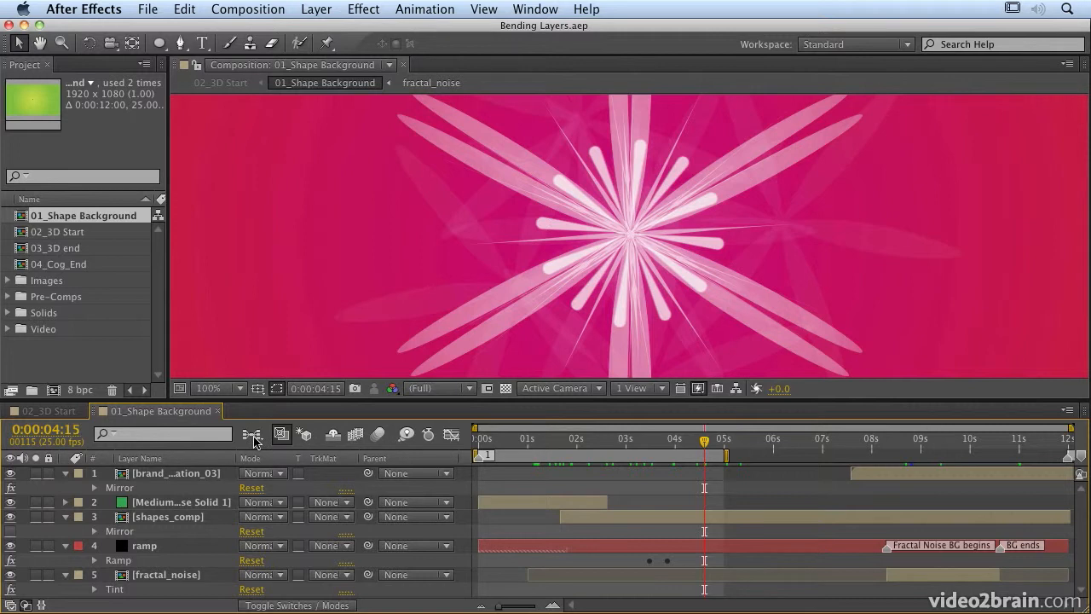
pyautogui.click(254, 439)
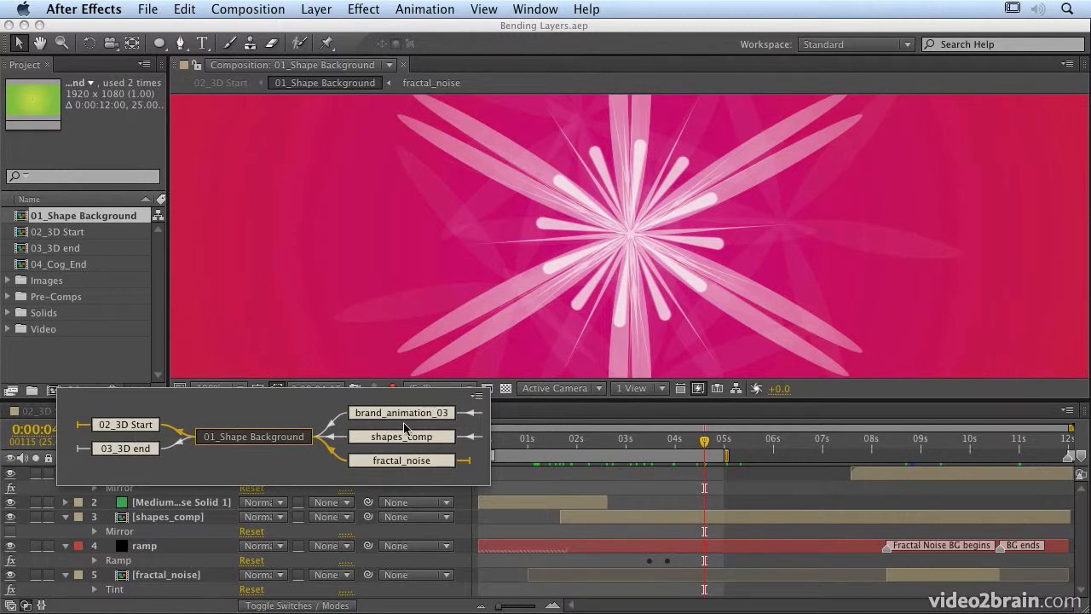
pyautogui.click(125, 425)
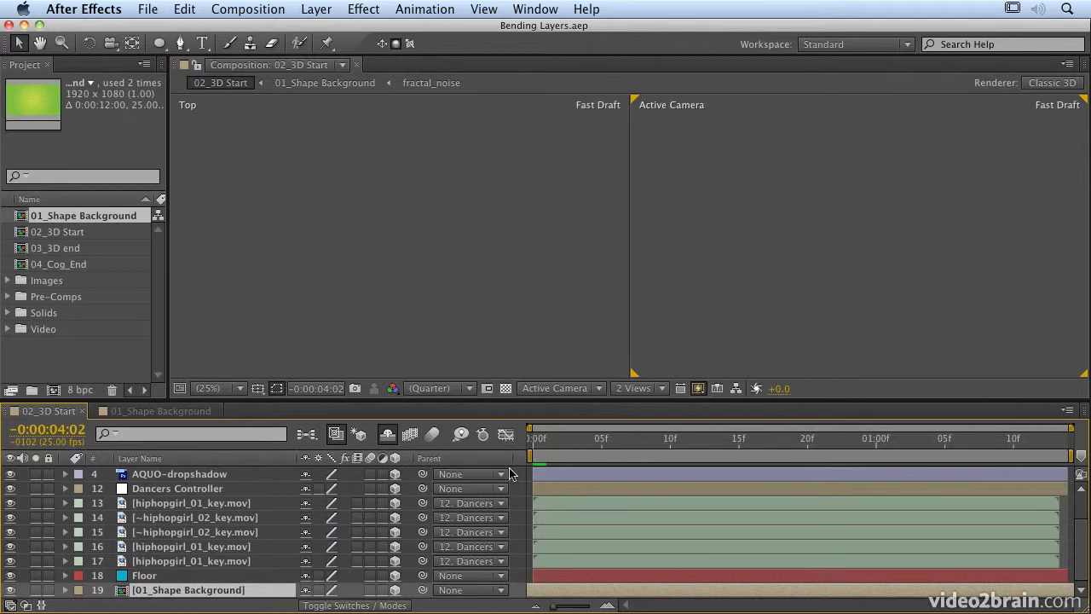
pyautogui.moveTo(616, 439)
pyautogui.mouseDown()
pyautogui.moveTo(632, 439)
pyautogui.moveTo(612, 439)
pyautogui.mouseUp()
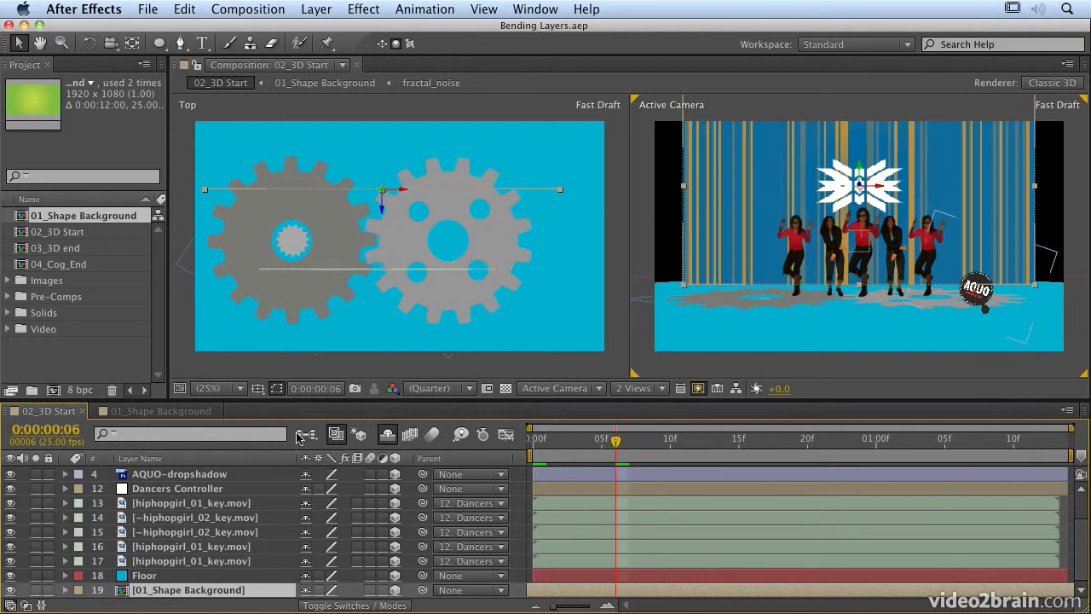
# - Change the Top view to Custom View 1 and select the 01_Shape Background layer
pyautogui.click(473, 361)
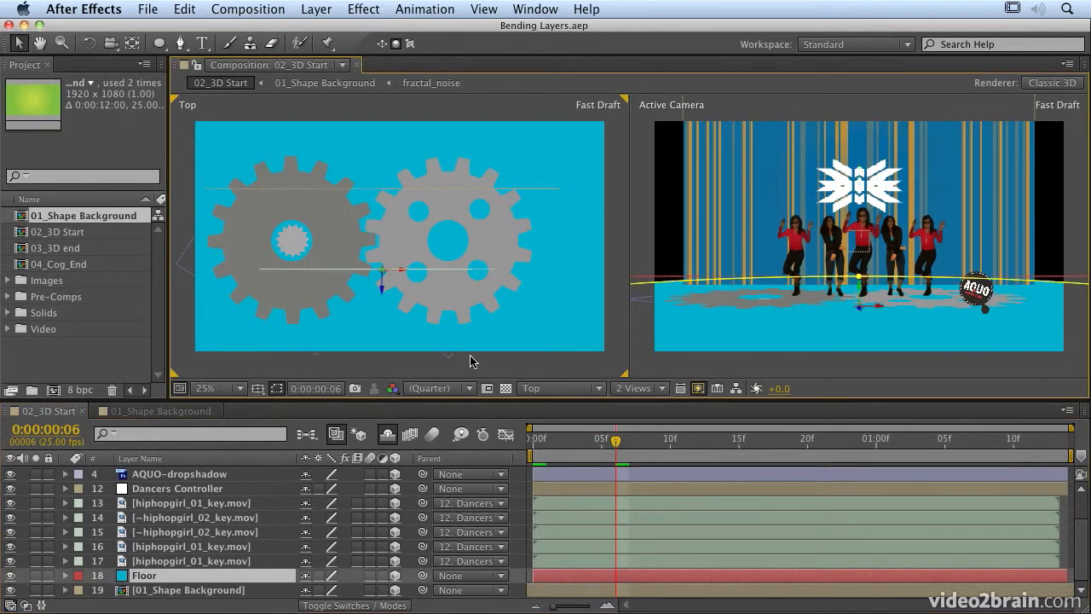
pyautogui.click(549, 389)
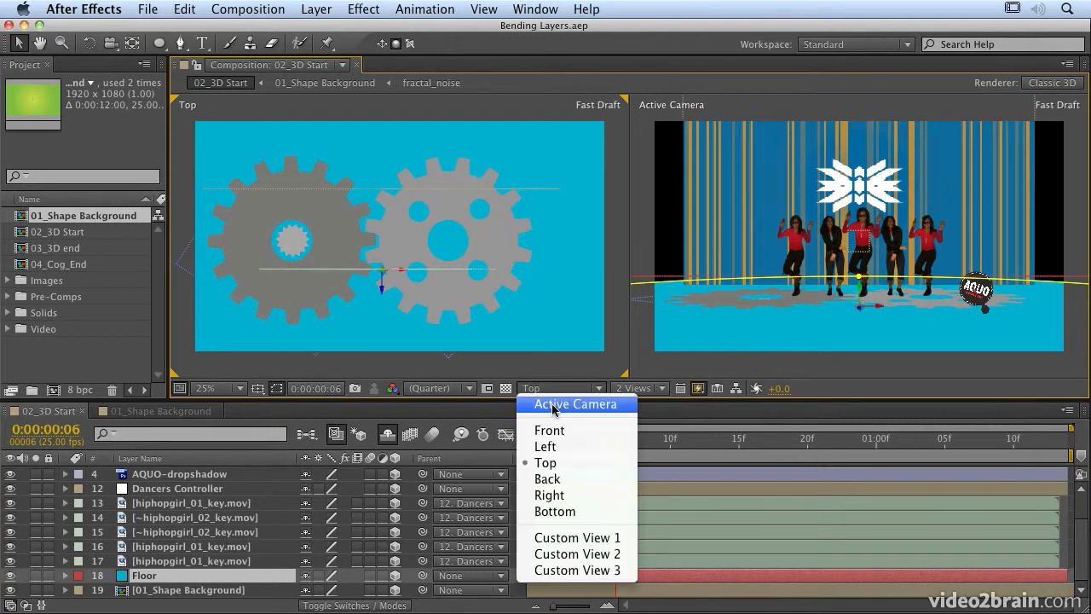
pyautogui.click(577, 538)
pyautogui.hotkey('ctrl', 'Down')
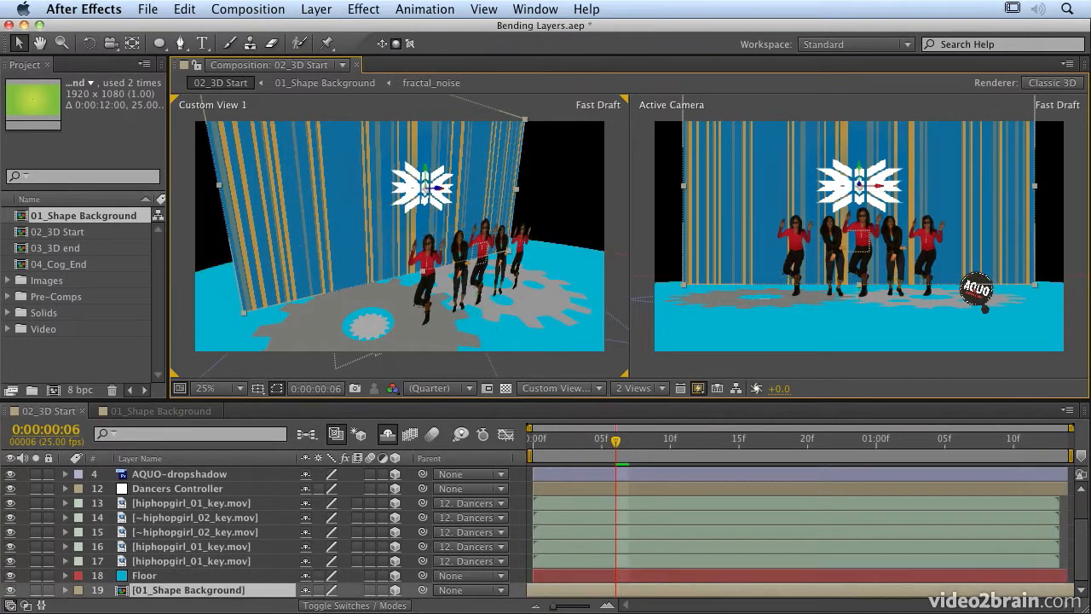
# - Examine the 01_Shape Background layer's Transform and Material Options under the Classic 3D renderer
pyautogui.click(65, 590)
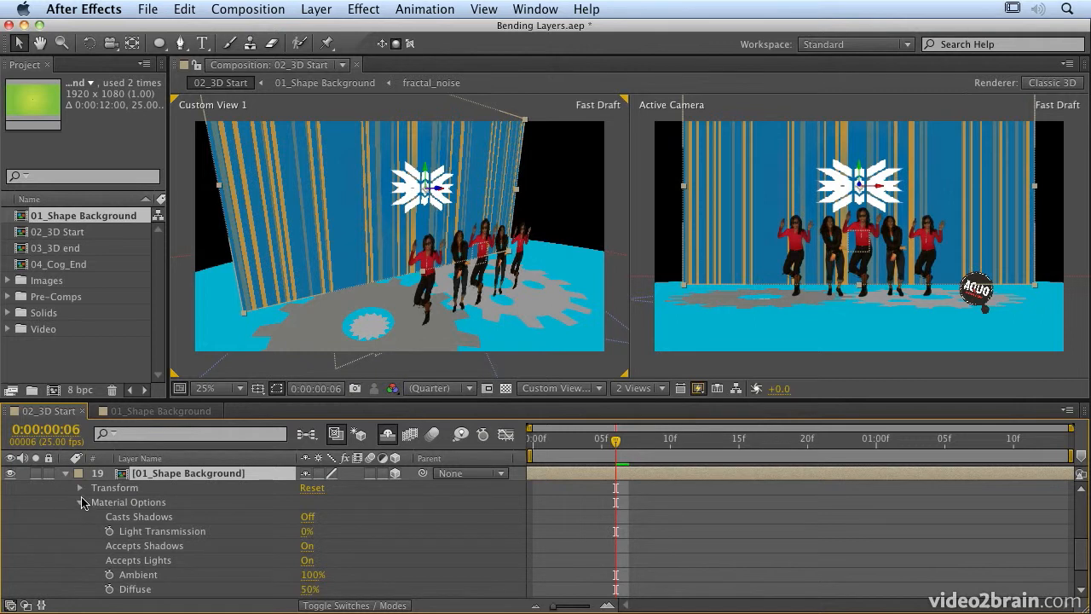
pyautogui.click(79, 487)
pyautogui.click(79, 474)
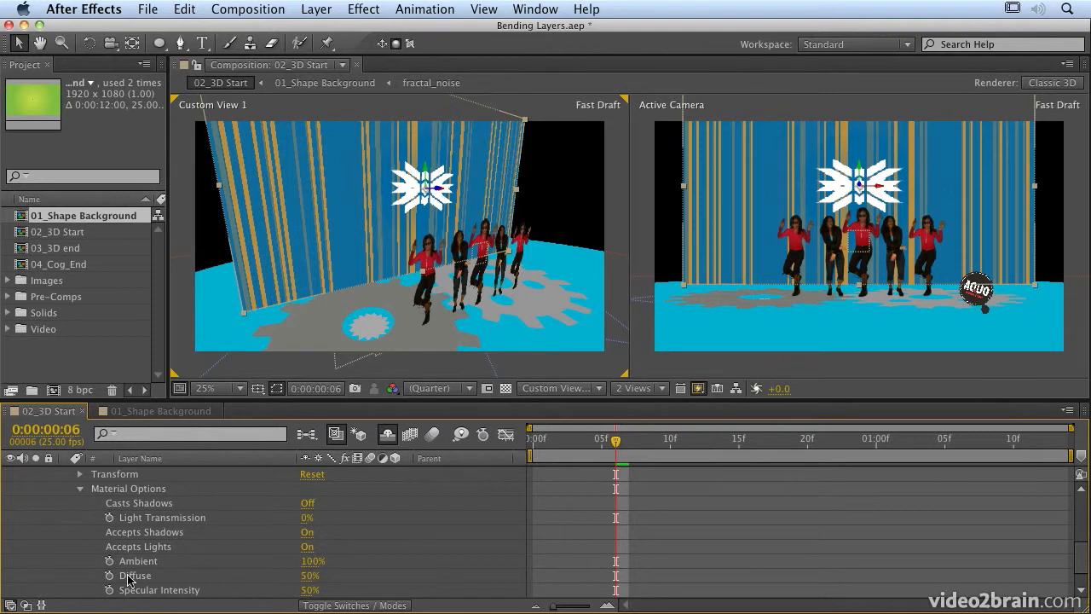
pyautogui.scroll(-2, 128, 559)
pyautogui.scroll(4, 128, 561)
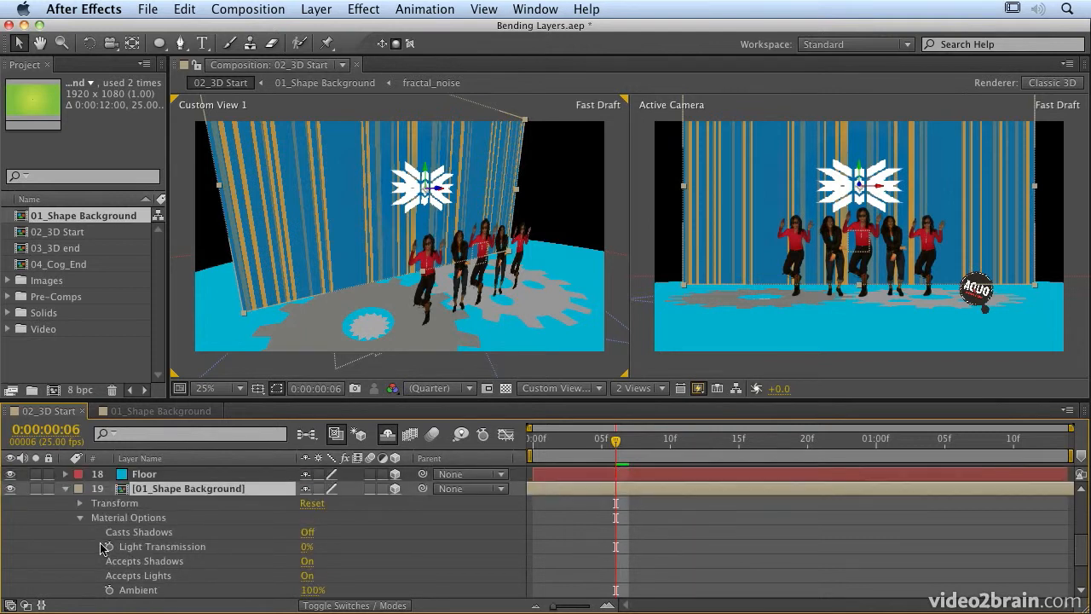
pyautogui.click(80, 518)
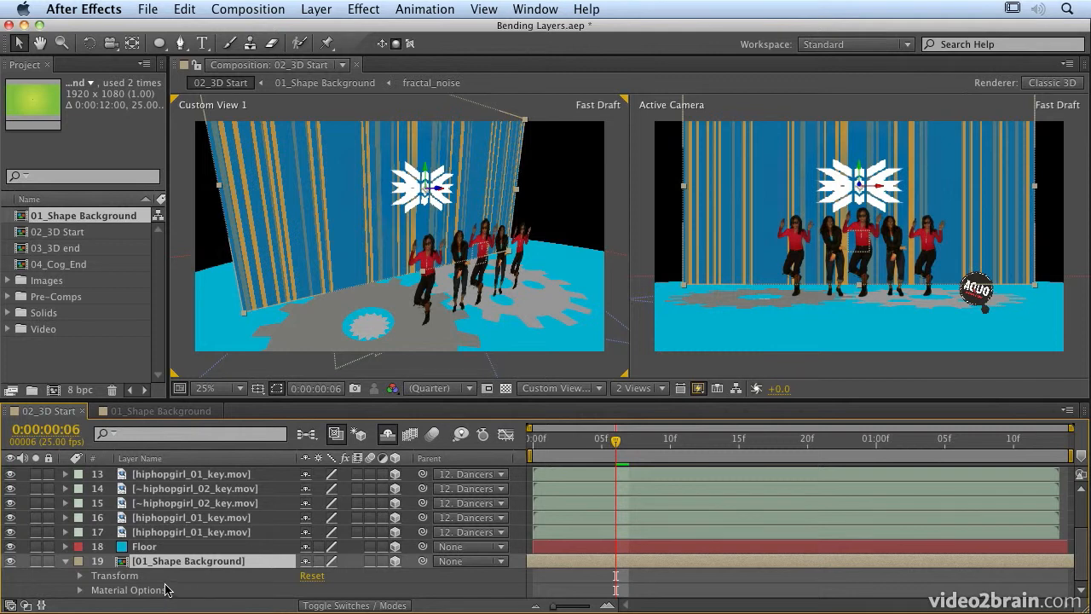
# - Switch the 02_3D Start composition's renderer to Ray-traced 3D in its composition settings
pyautogui.click(1050, 86)
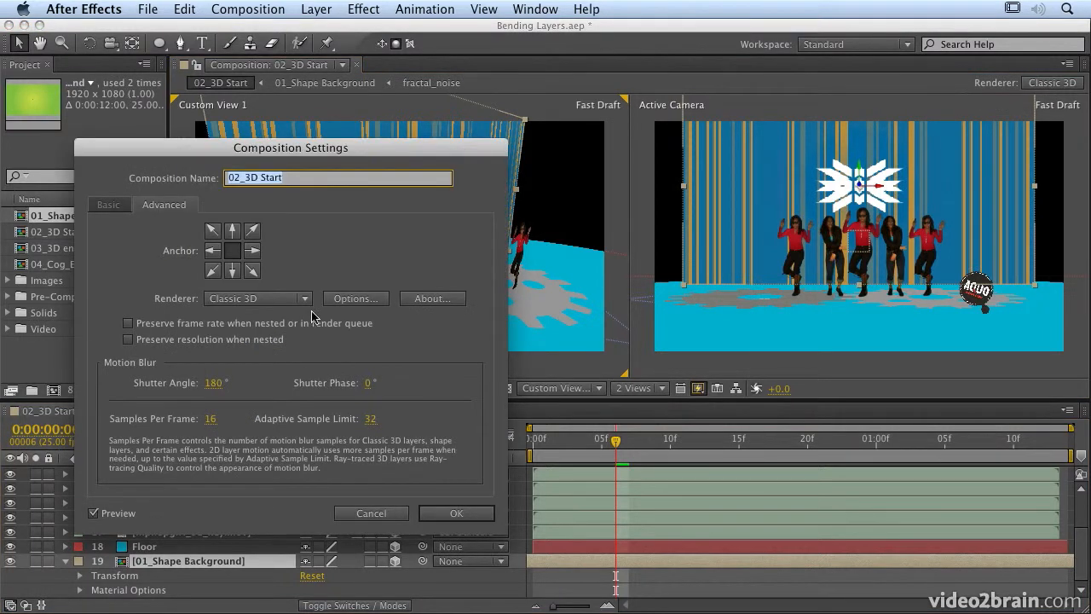
pyautogui.click(302, 299)
pyautogui.click(295, 331)
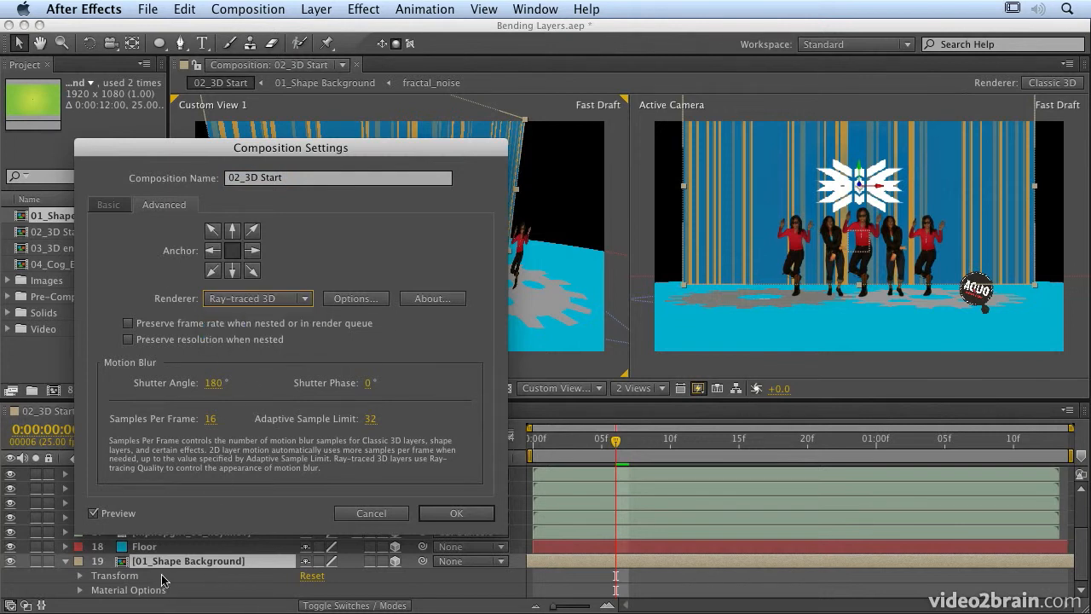
pyautogui.click(458, 514)
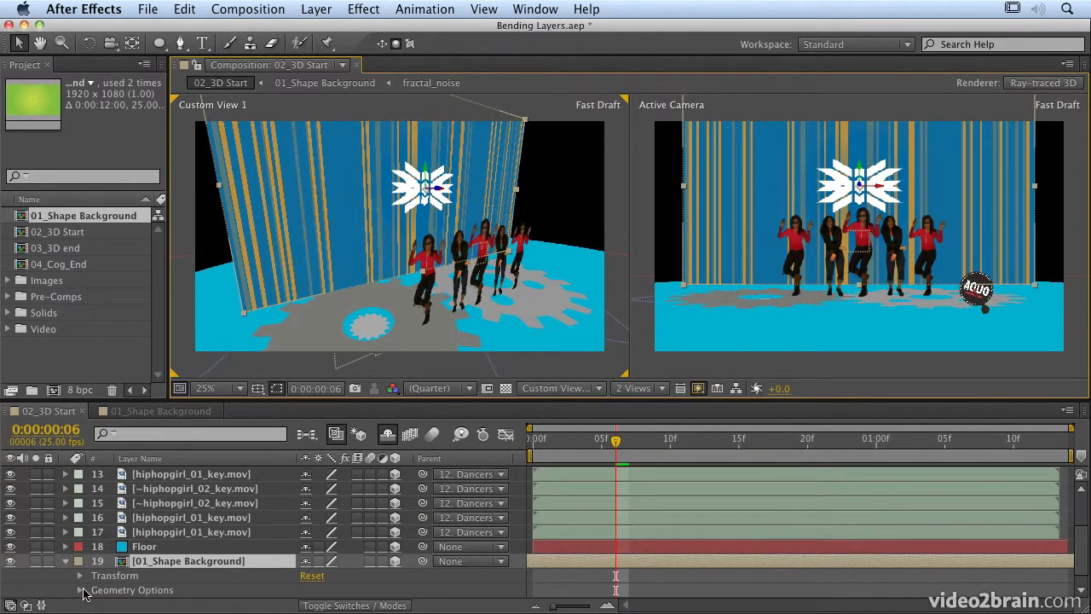
# - Bend the 01_Shape Background layer by setting its Curvature geometry option to 80%
pyautogui.click(81, 594)
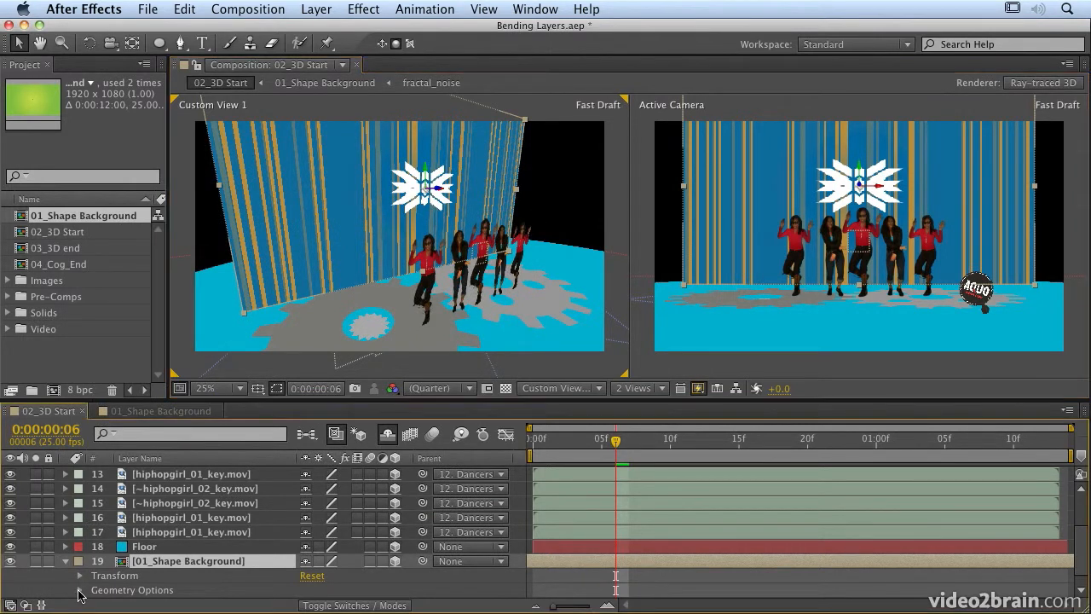
pyautogui.moveTo(307, 586); pyautogui.dragTo(393, 586)
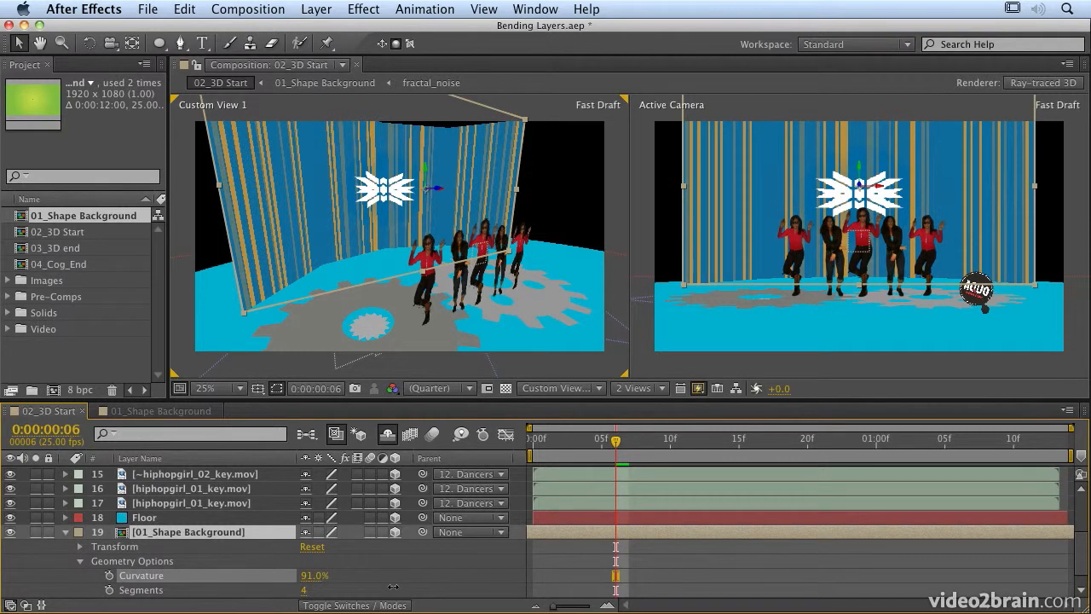
pyautogui.click(309, 576)
pyautogui.write('80')
pyautogui.press('Return')
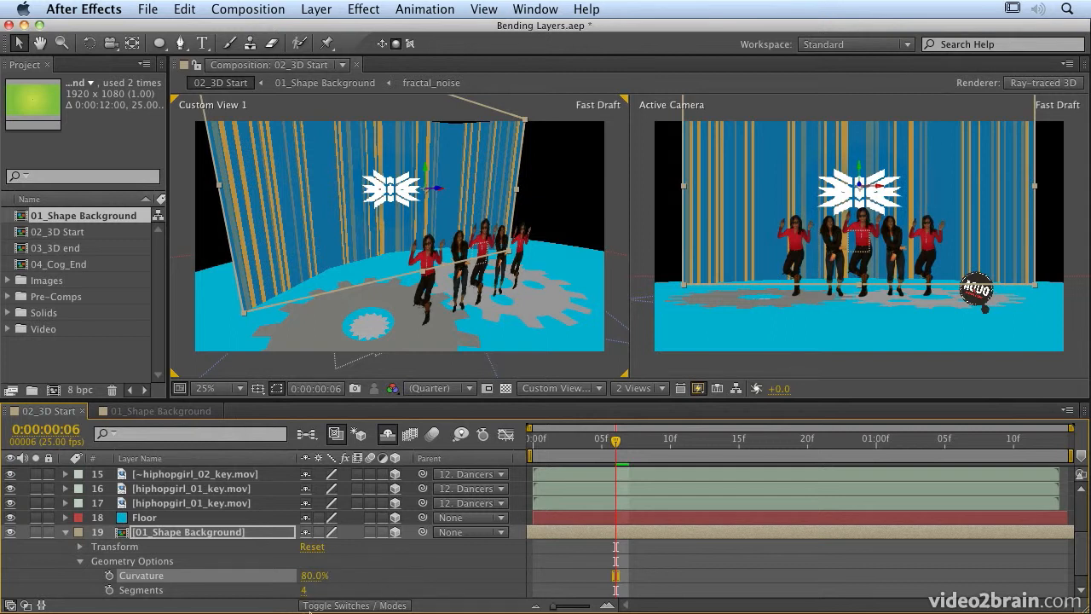
# - Smooth the background layer's bend by setting its Segments to 10, and collapse the layer's properties
pyautogui.click(305, 589)
pyautogui.write('10')
pyautogui.press('Return')
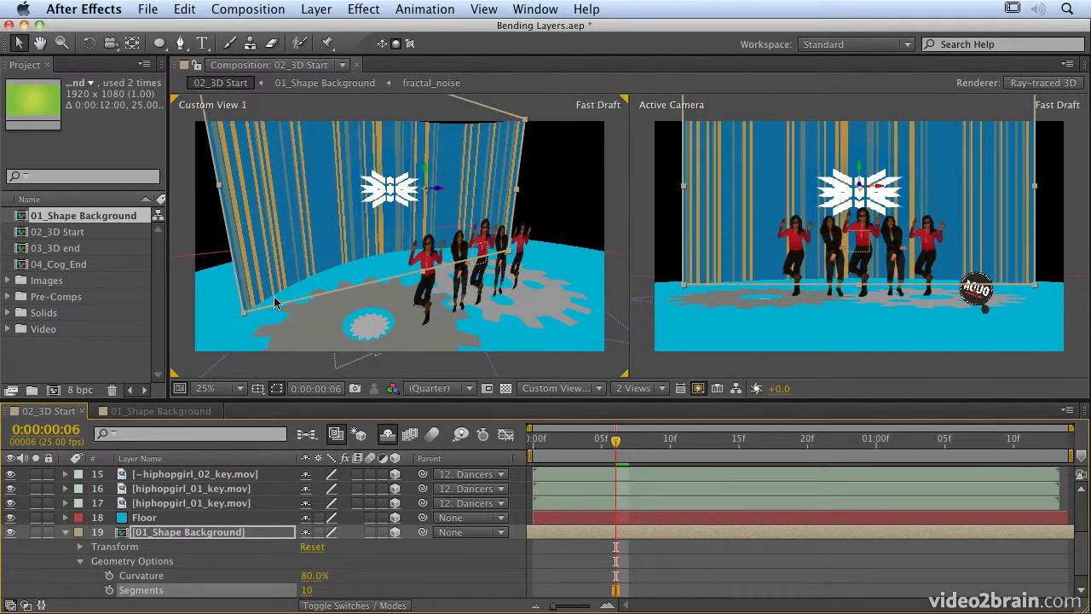
pyautogui.click(65, 532)
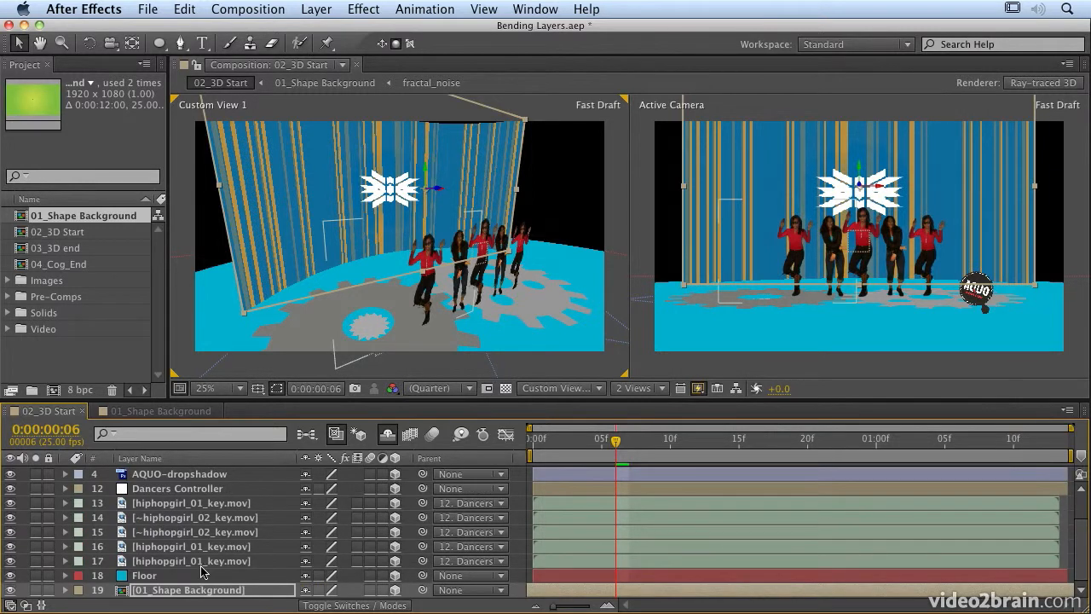
# - Examine which Geometry Options the Spindle shape layer offers, and collapse its properties again
pyautogui.scroll(3, 202, 572)
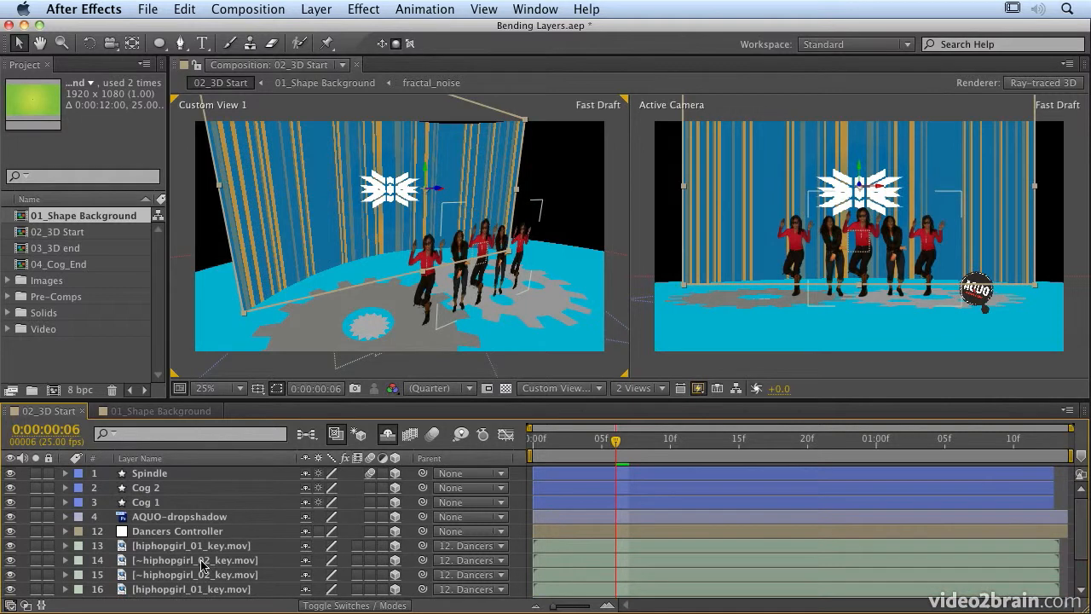
pyautogui.click(149, 475)
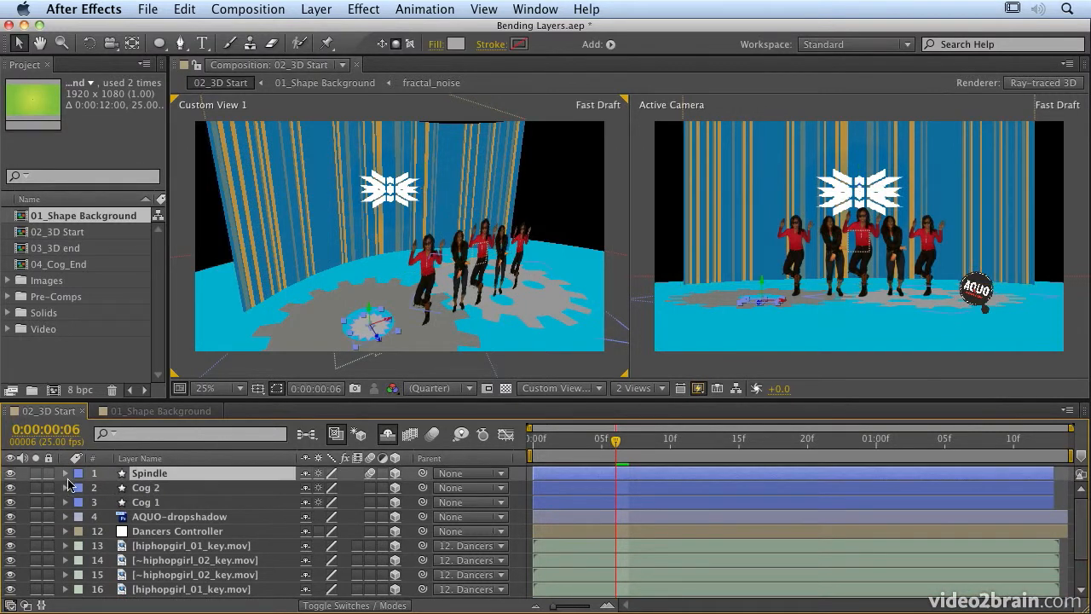
pyautogui.click(65, 474)
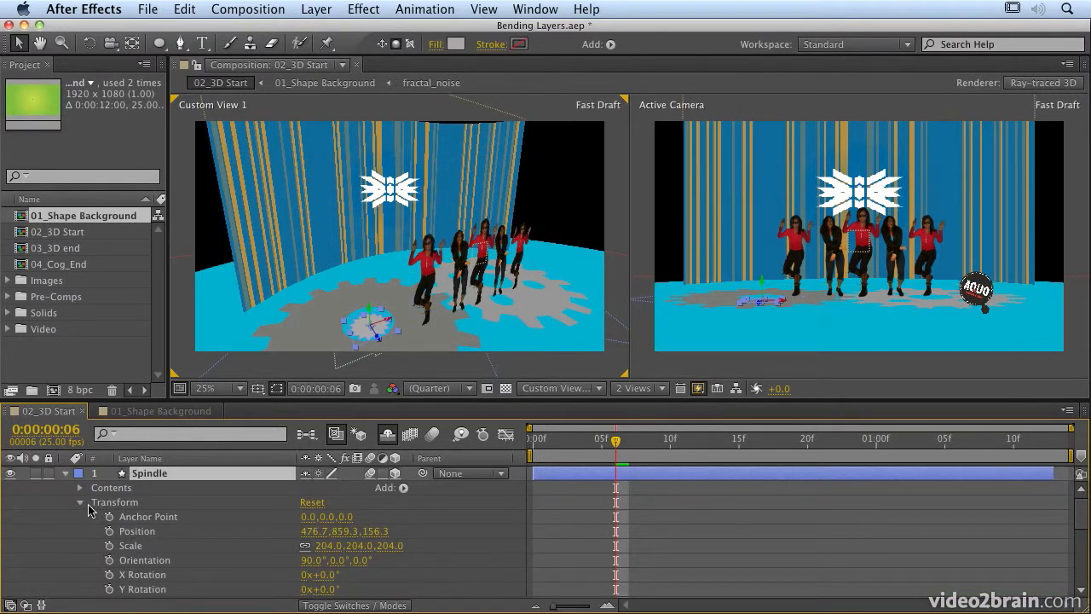
pyautogui.click(80, 502)
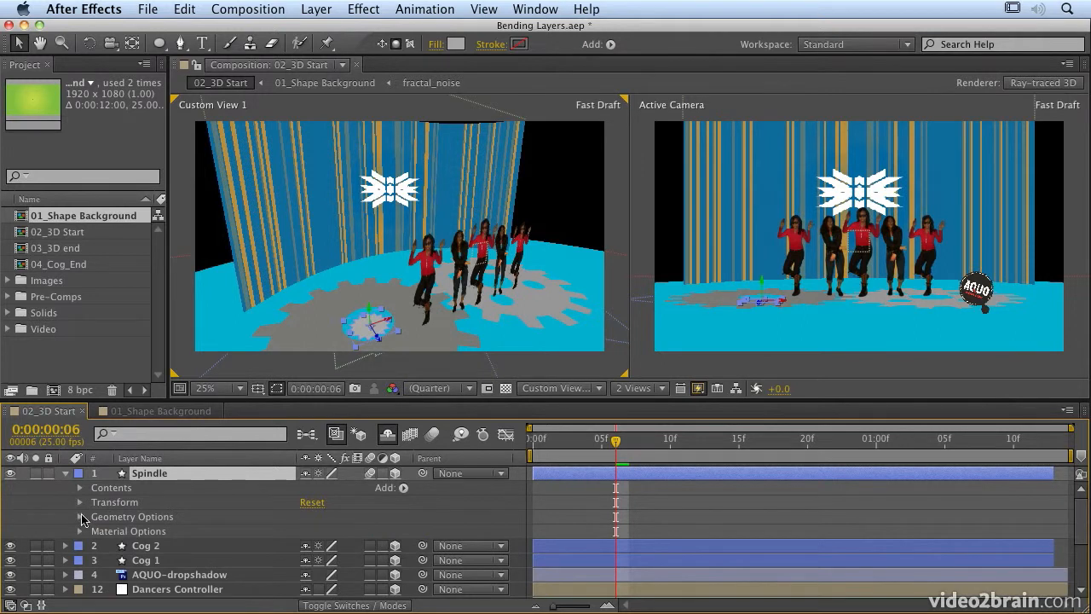
pyautogui.click(80, 517)
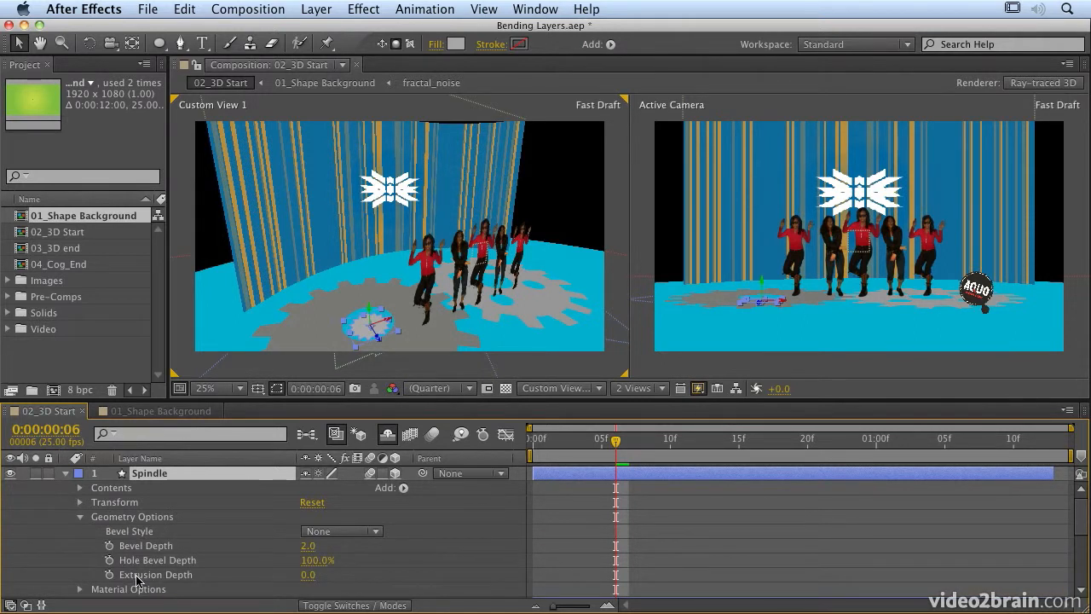
pyautogui.click(66, 475)
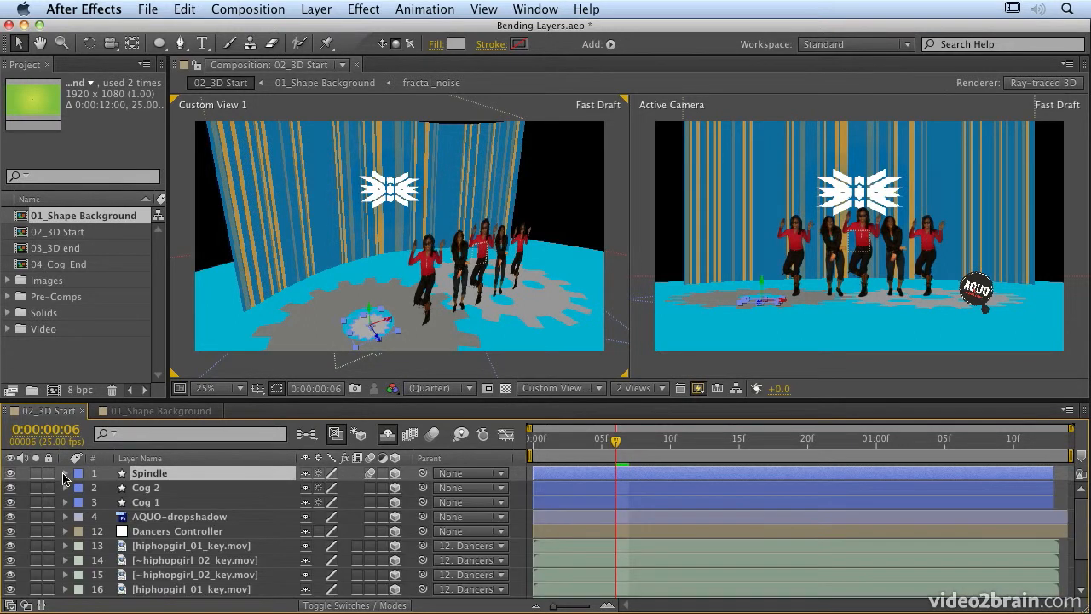
# - Examine the Geometry Options of the first hiphopgirl_01_key.mov video layer, and collapse its properties again
pyautogui.click(162, 547)
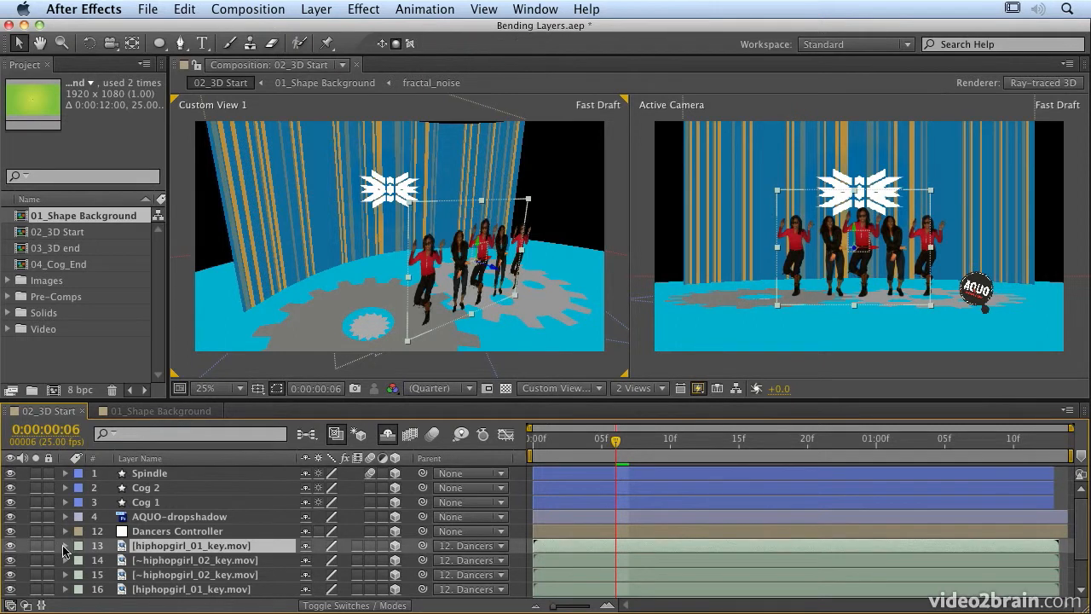
pyautogui.click(66, 546)
pyautogui.scroll(-1, 244, 556)
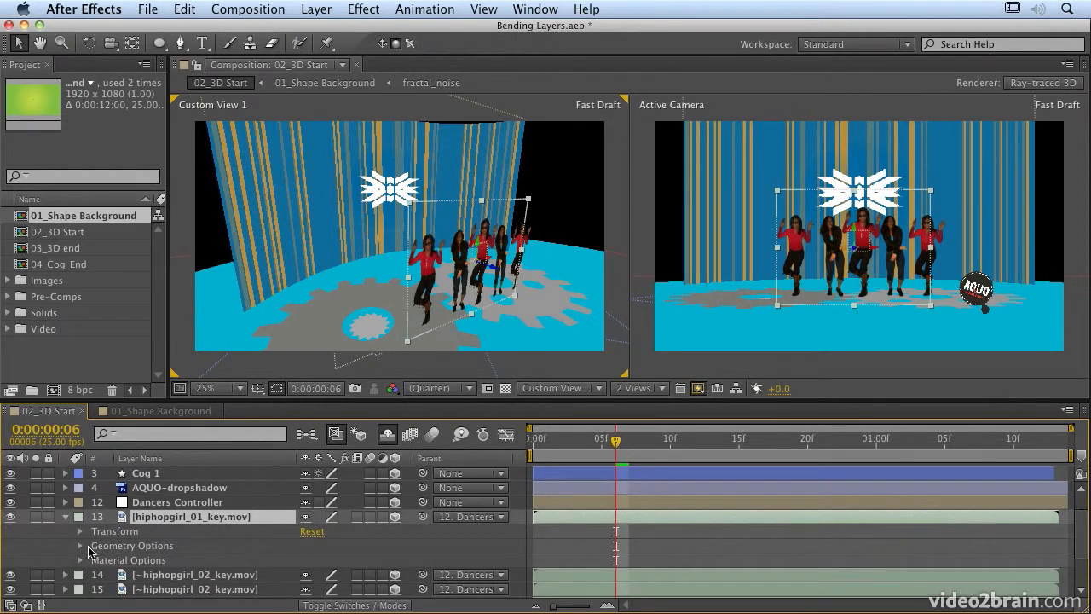
pyautogui.click(80, 546)
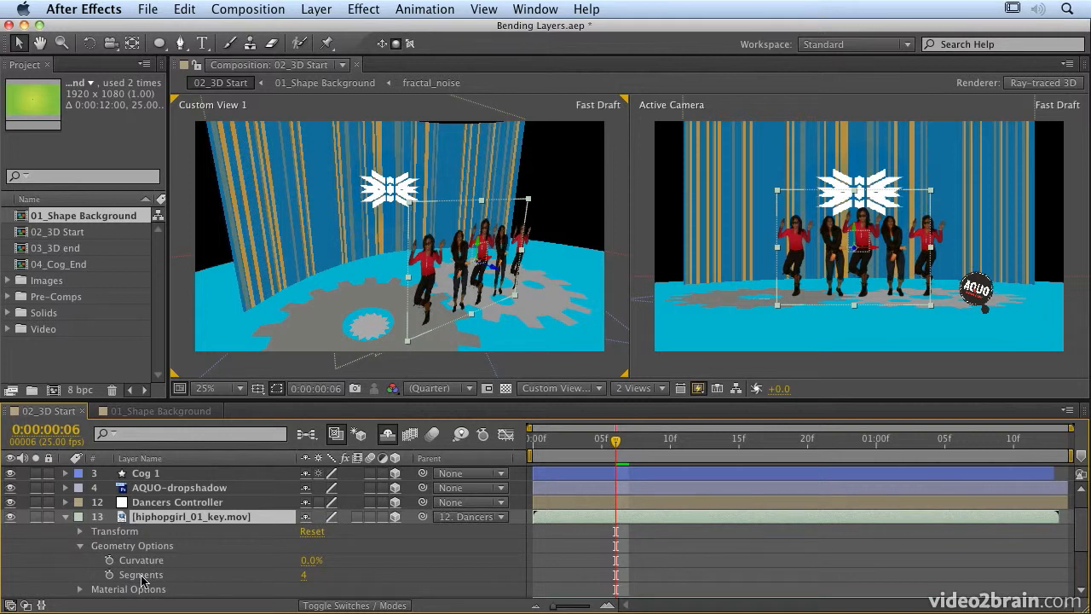
pyautogui.click(81, 547)
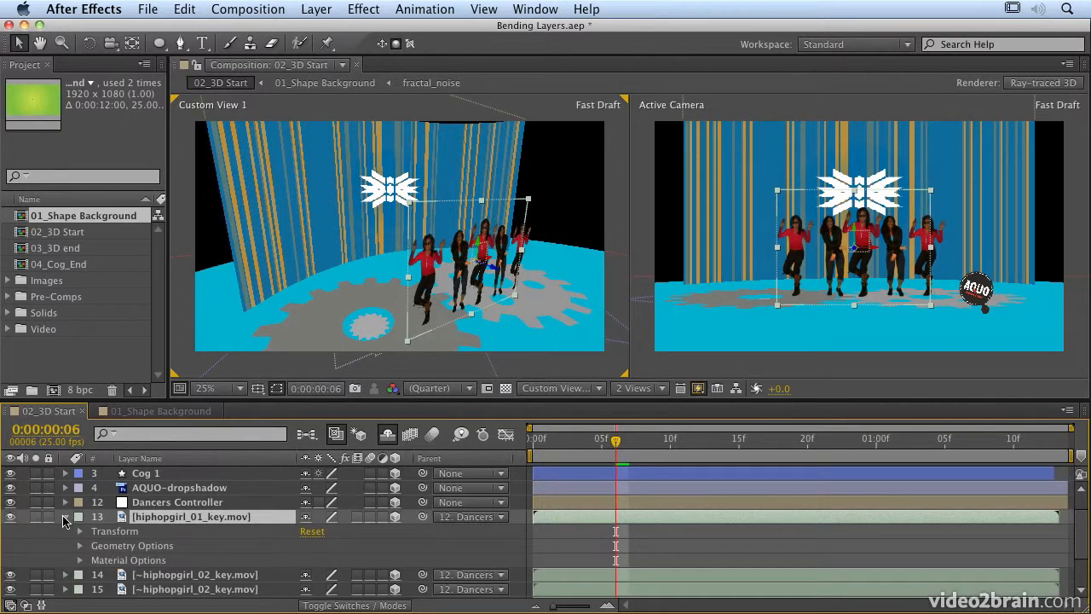
pyautogui.click(66, 516)
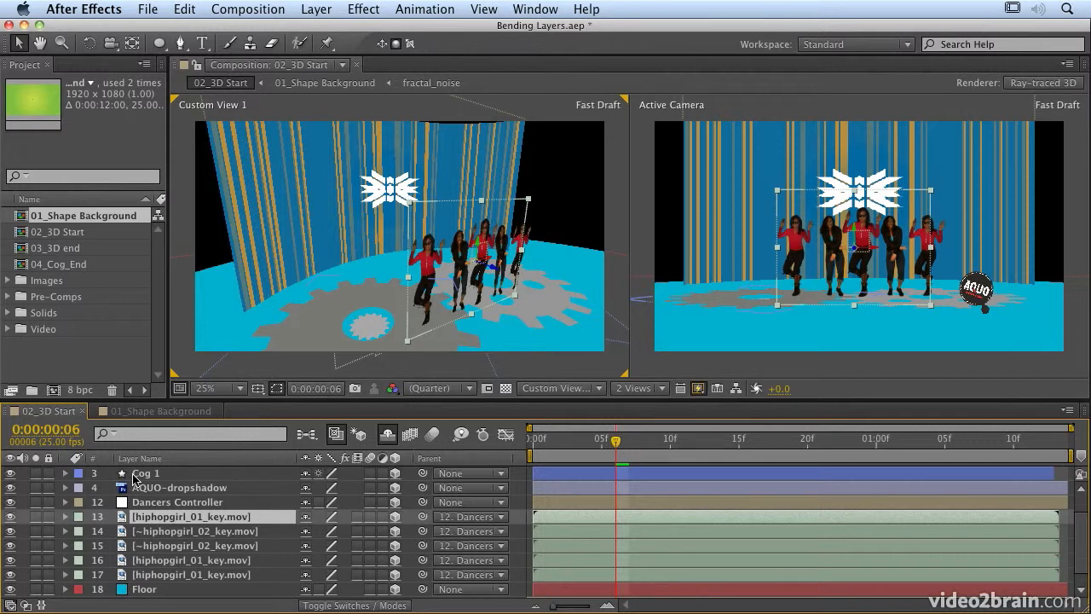
# - Examine the Geometry Options of the Floor solid layer, collapse its properties and return to the top of the layer stack
pyautogui.click(145, 592)
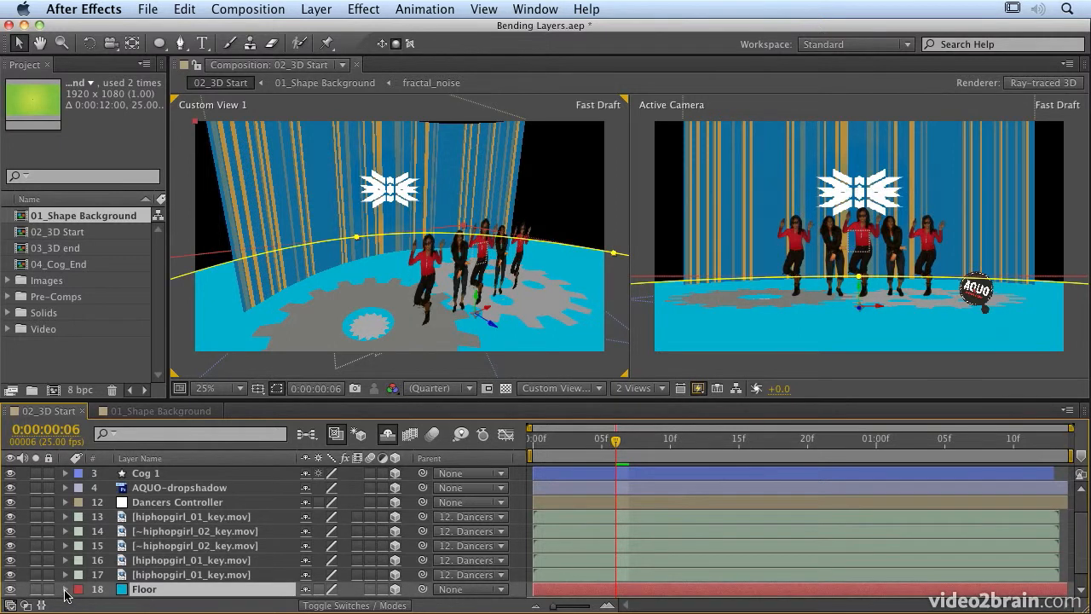
pyautogui.click(65, 589)
pyautogui.click(80, 573)
pyautogui.scroll(-2, 167, 578)
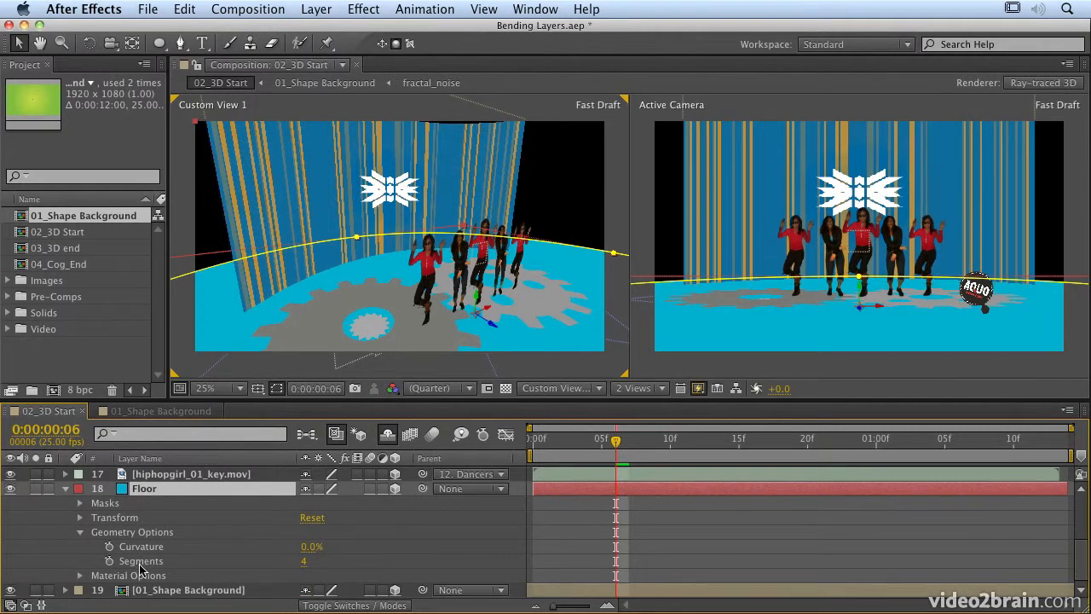
pyautogui.click(80, 532)
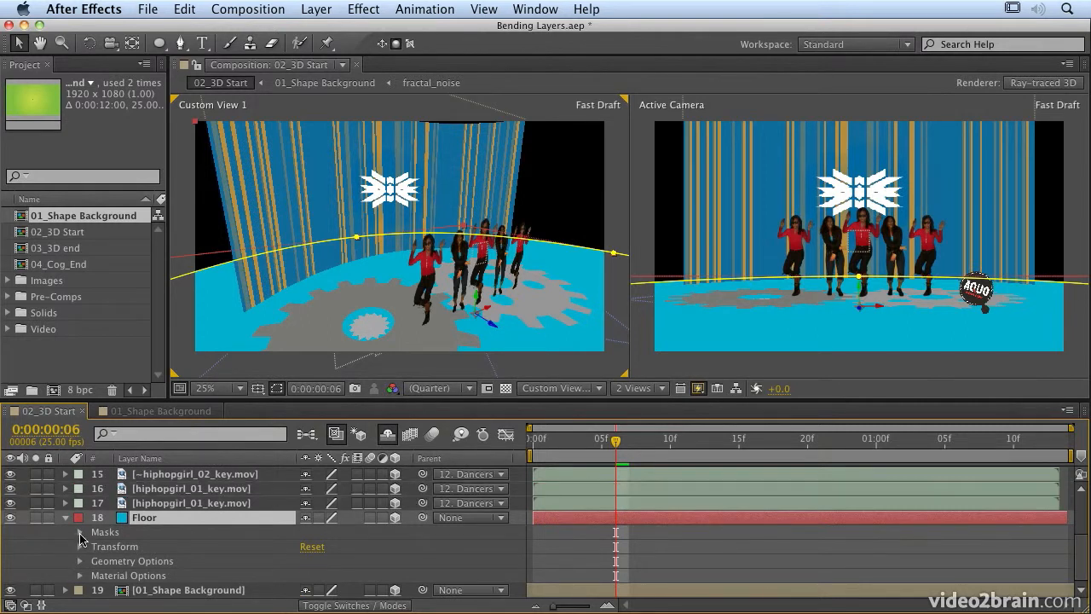
pyautogui.click(65, 517)
pyautogui.scroll(2, 77, 528)
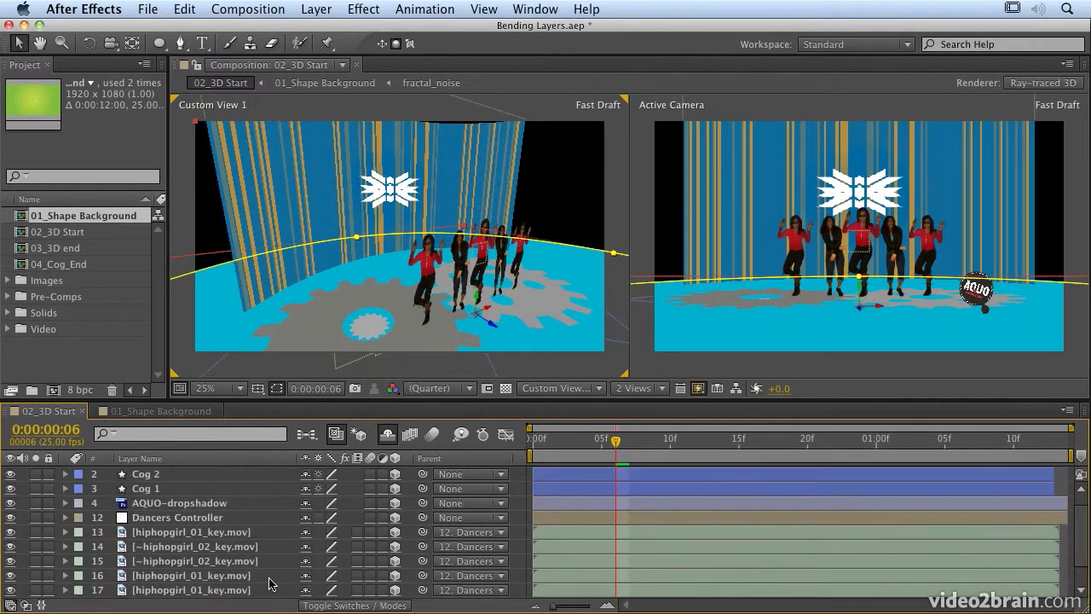
pyautogui.scroll(1, 270, 582)
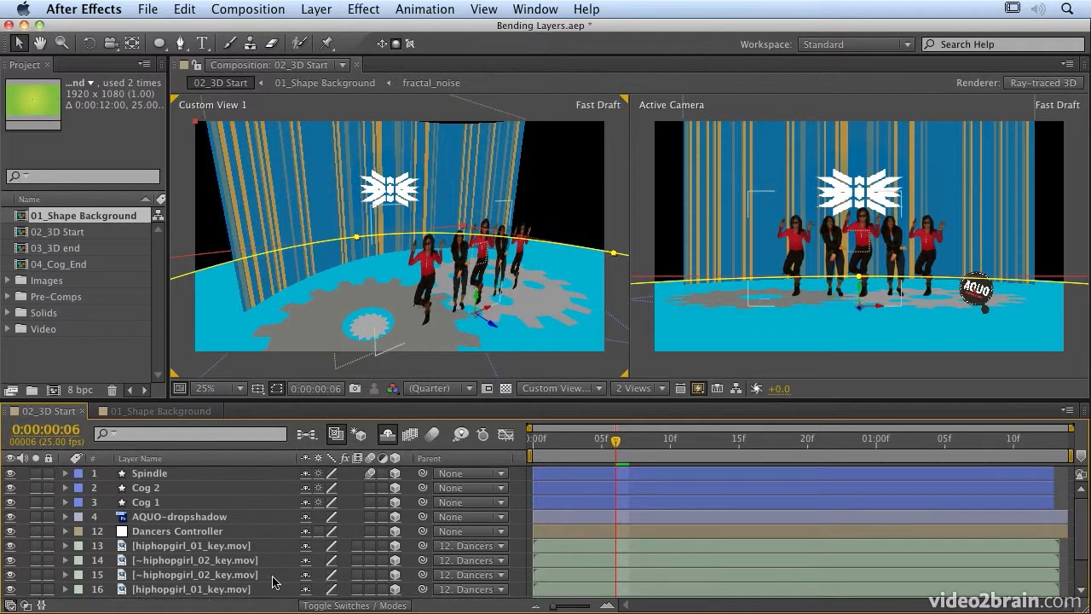